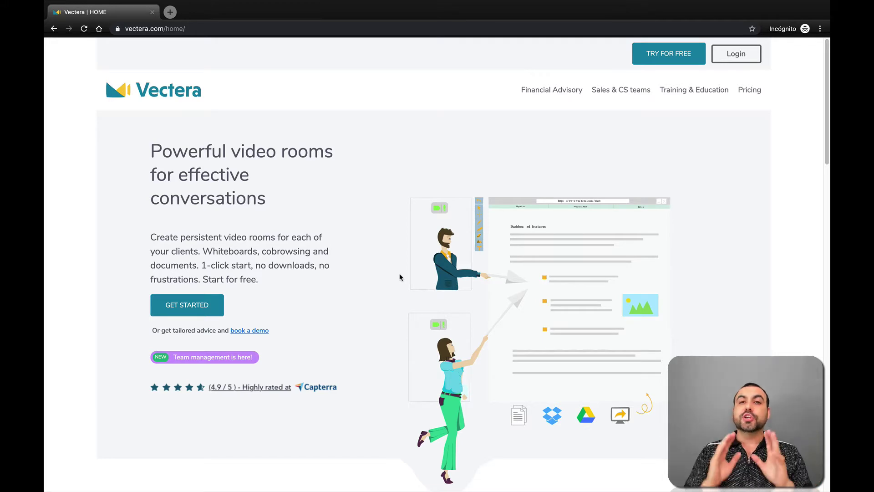
Place the incognito Vectera homepage window beside the logged-in dashboard window.
mouse_move(70, 17)
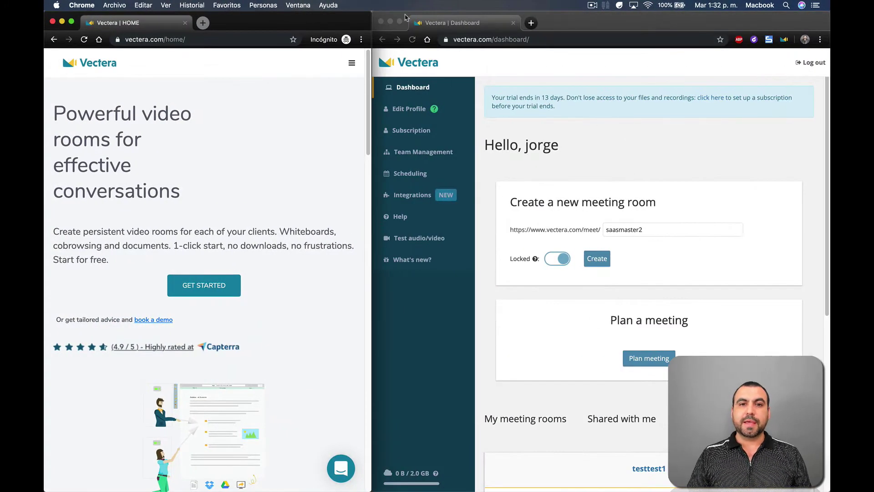
Maximize the dashboard and start a new appointment type from the Scheduling page.
click(400, 22)
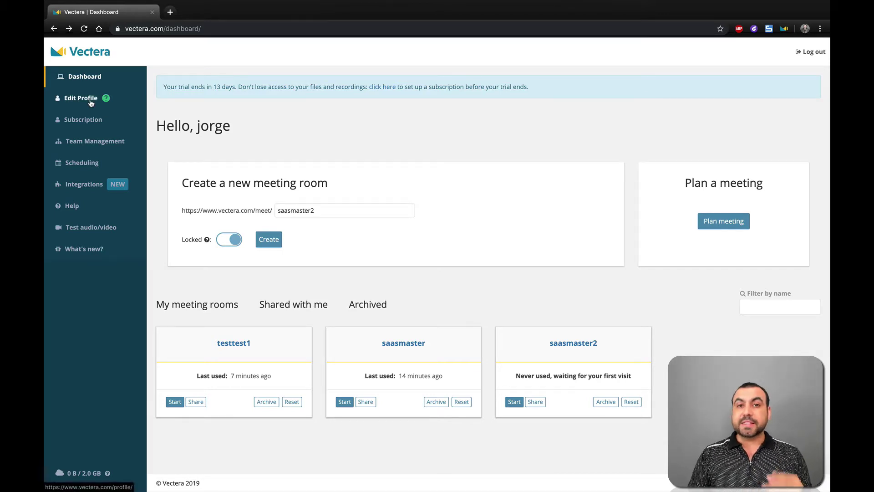
click(81, 165)
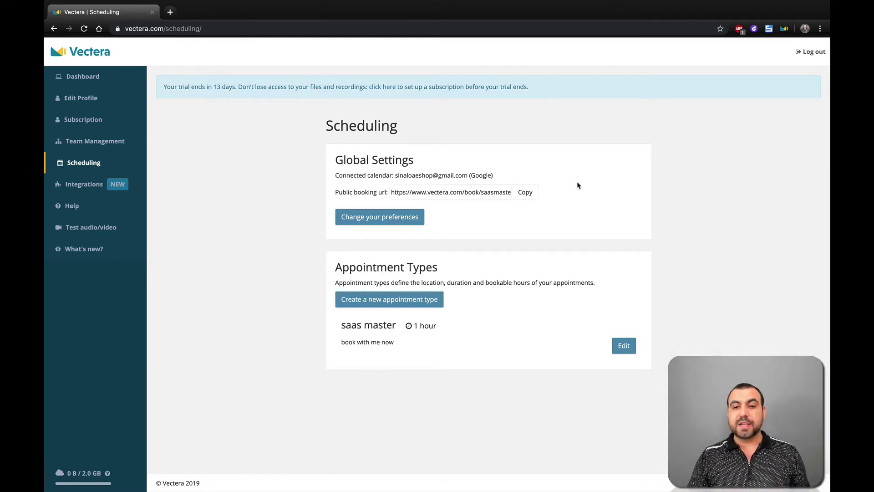
click(419, 304)
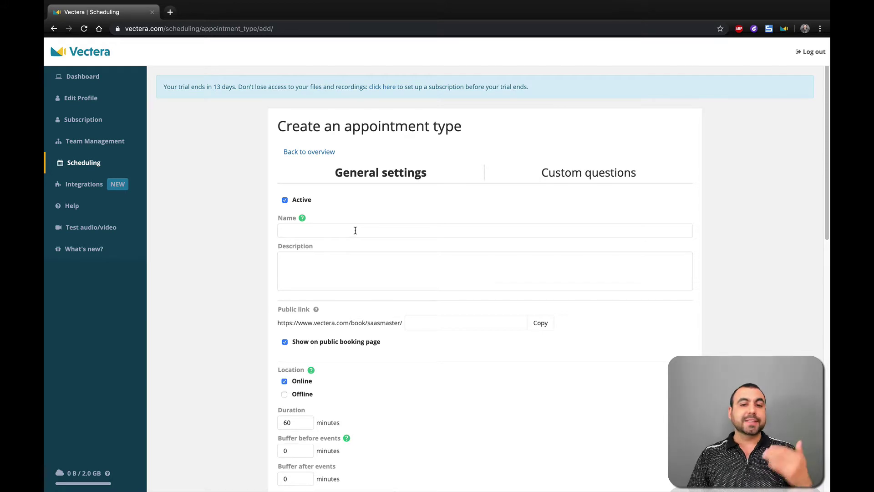
Name the new appointment type 'test' and give it the description 'test'.
click(339, 228)
text(test)
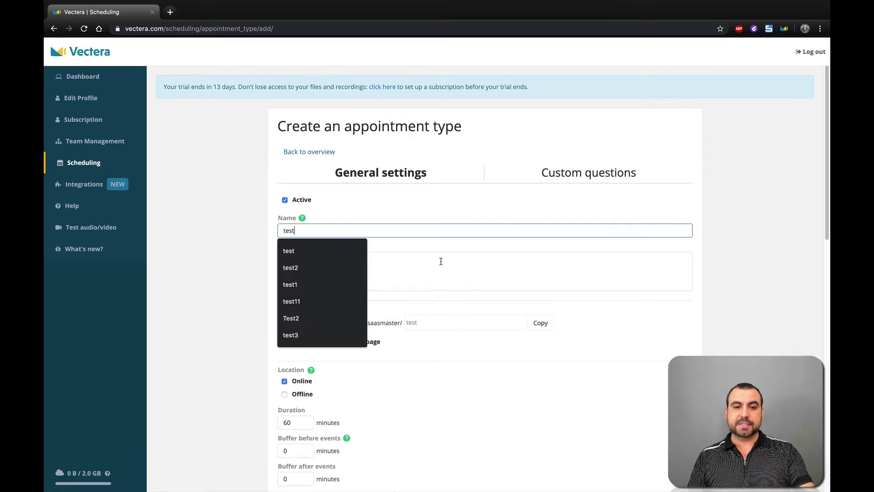
click(439, 260)
text(testy)
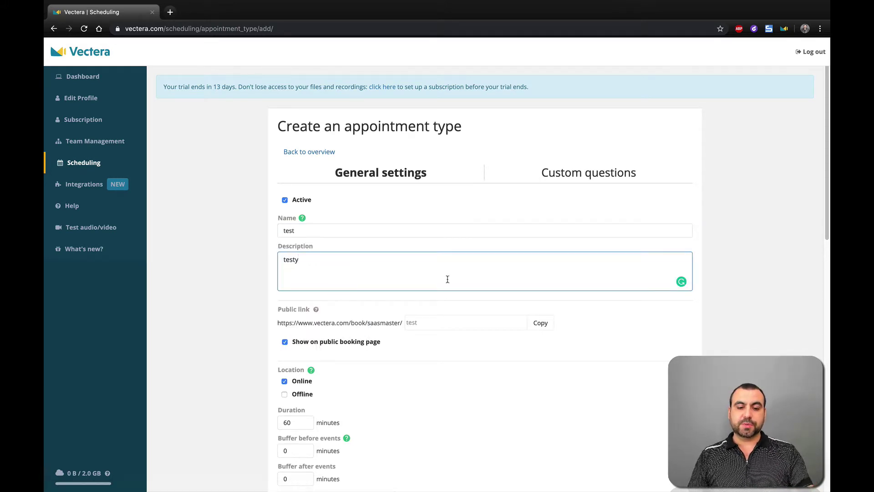
key(BackSpace)
Set the public link to saasmaster2 and save with Mon–Fri 09:00–17:00 availability.
scroll(455, 273, down, 2)
click(438, 234)
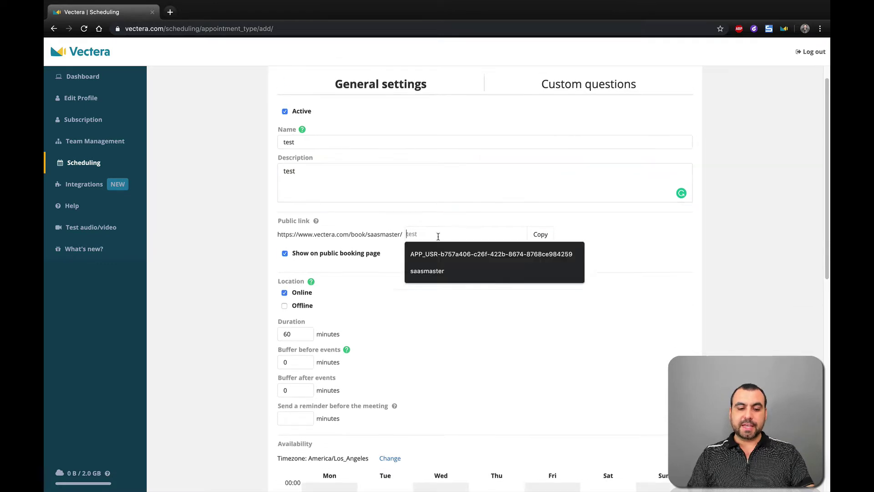
text(saasmaster2)
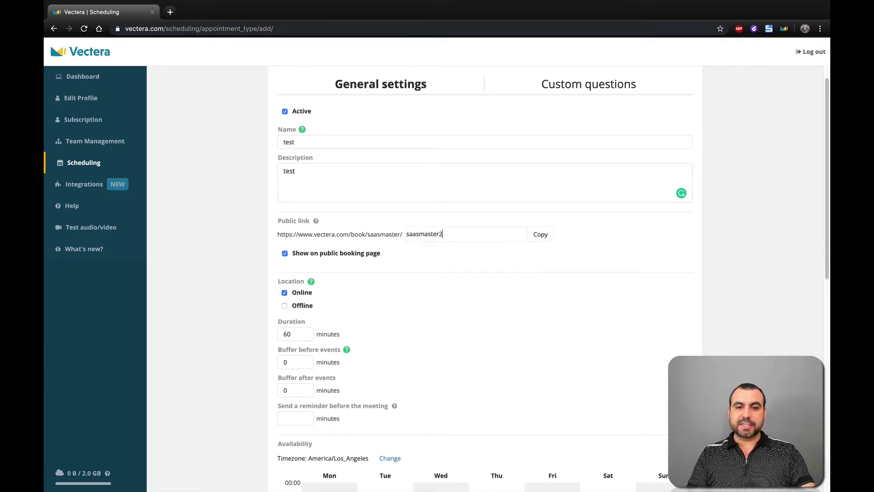
scroll(414, 380, down, 2)
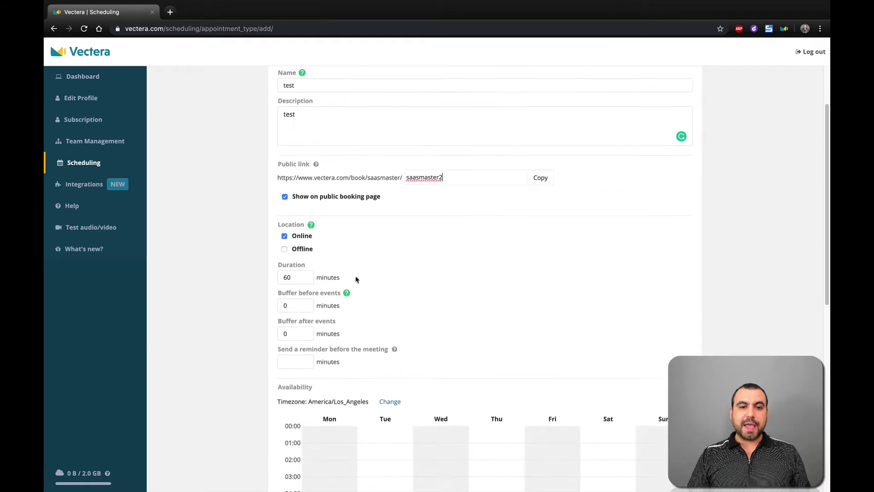
scroll(412, 329, down, 2)
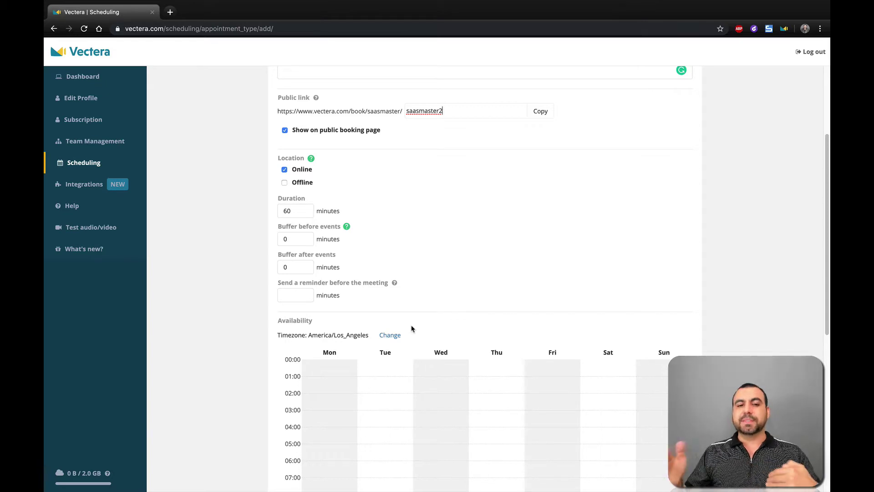
scroll(411, 328, down, 5)
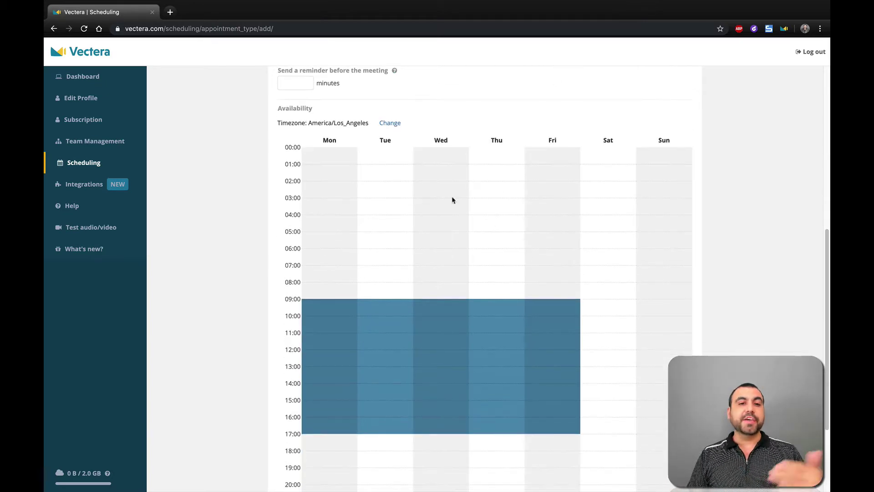
scroll(486, 335, down, 3)
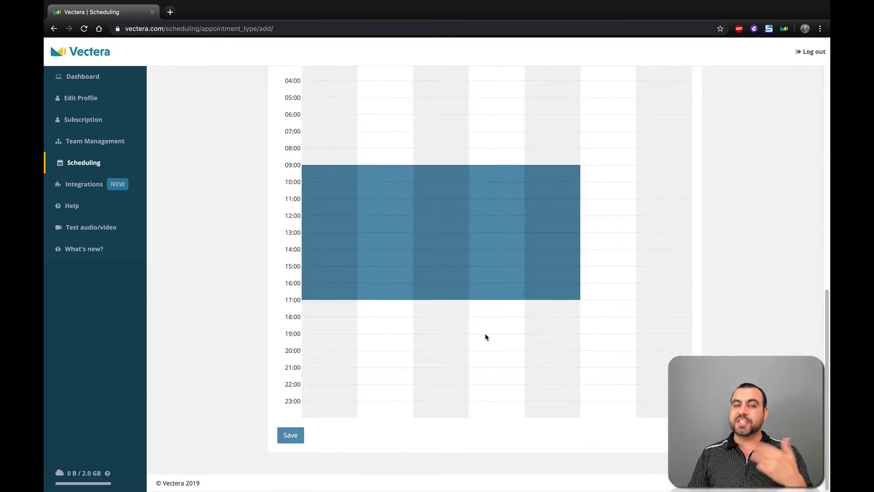
scroll(364, 364, up, 1)
click(299, 460)
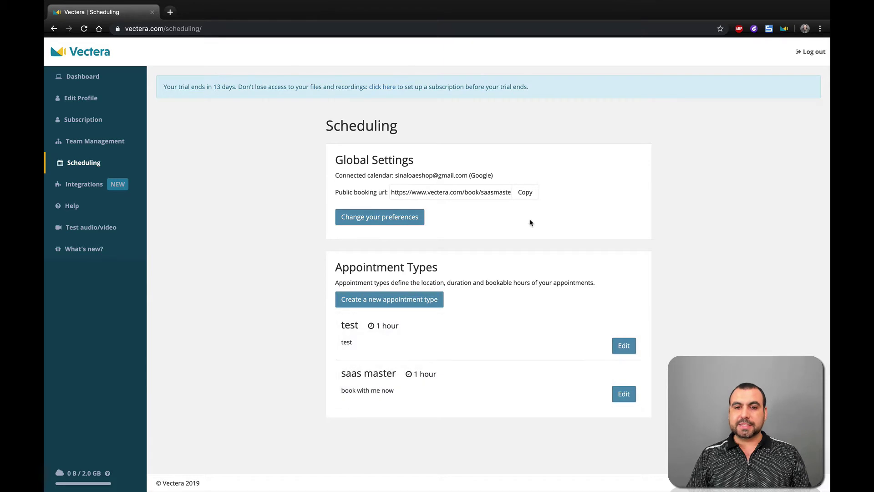
Preview the public booking page listing test and saas master, then return to the dashboard.
click(525, 192)
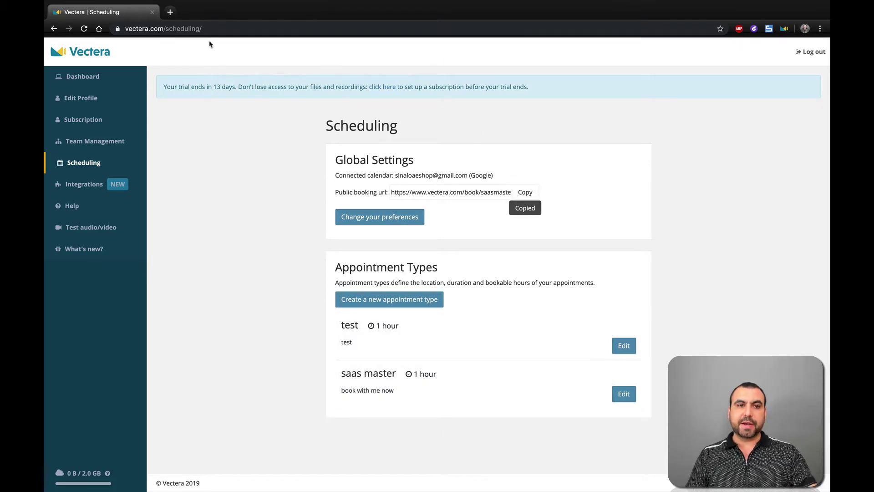
click(170, 12)
key(ctrl+v)
key(Return)
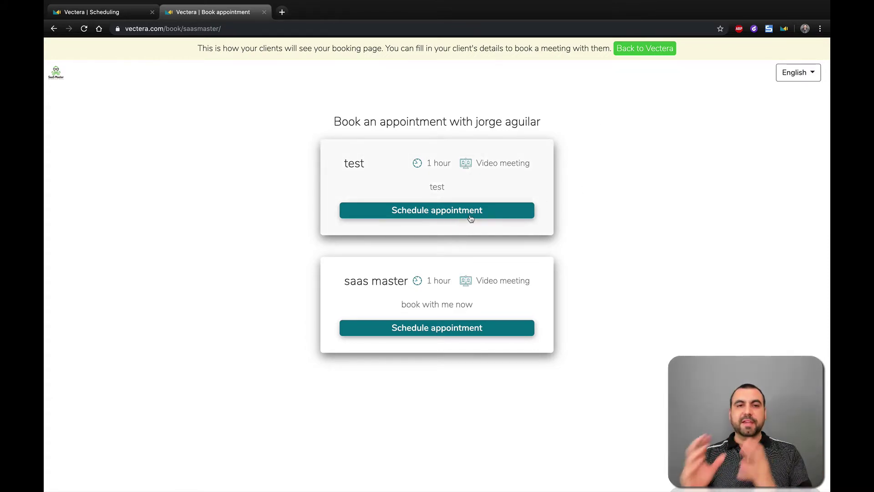
click(264, 12)
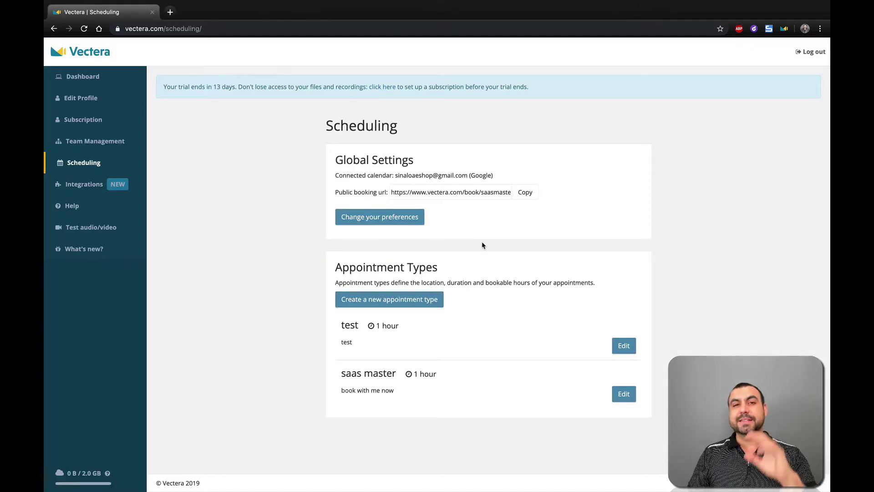
click(91, 81)
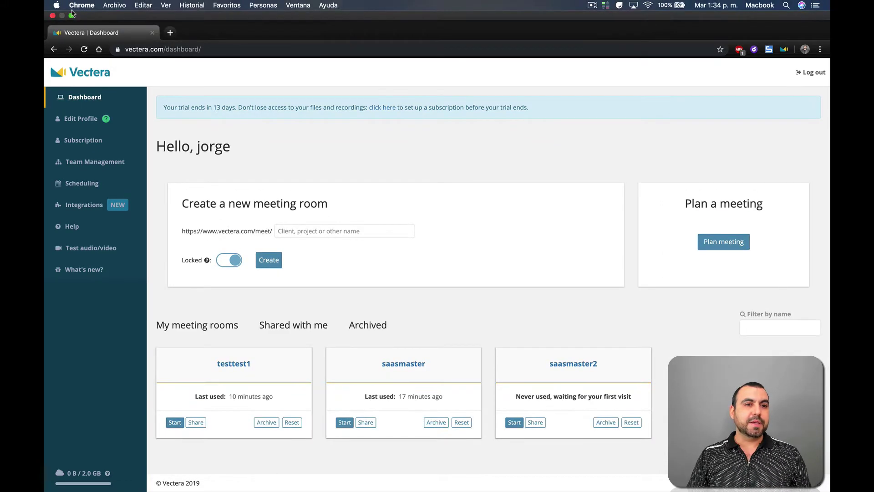
click(69, 18)
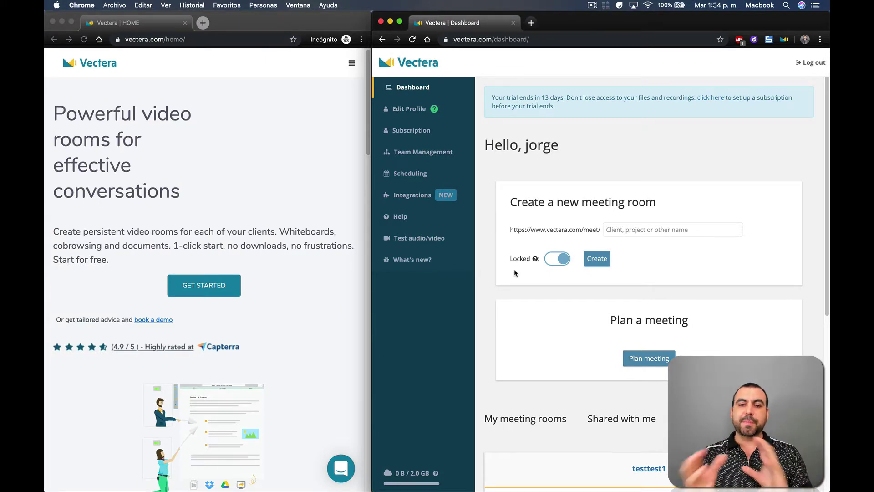
click(651, 231)
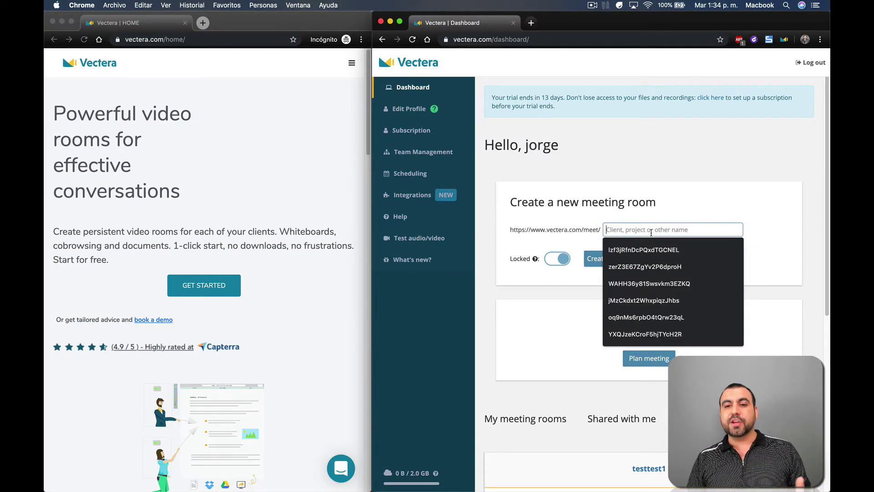
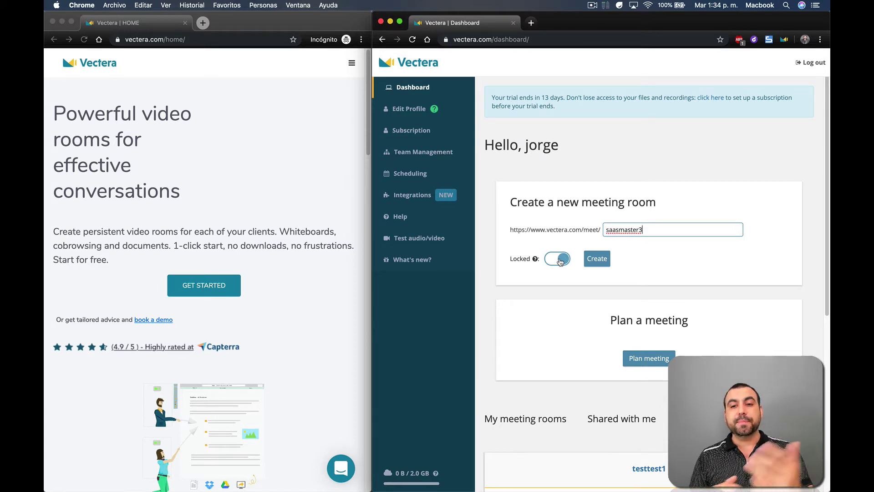
click(560, 260)
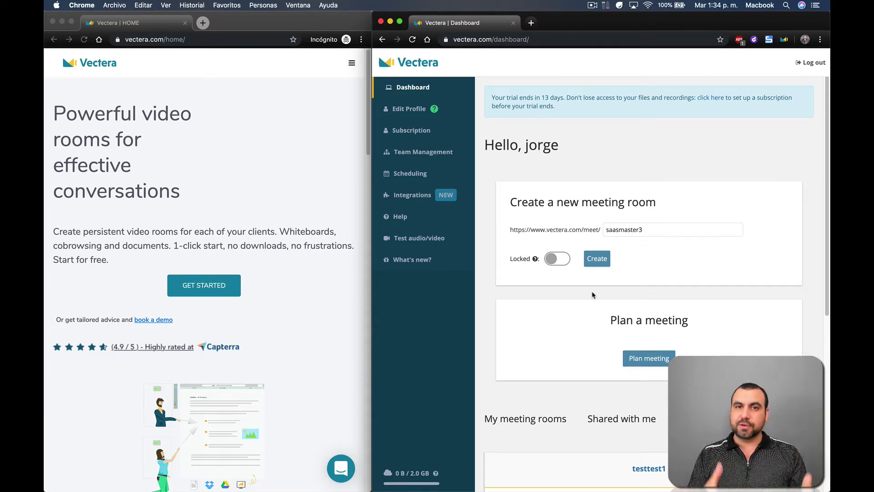
click(596, 260)
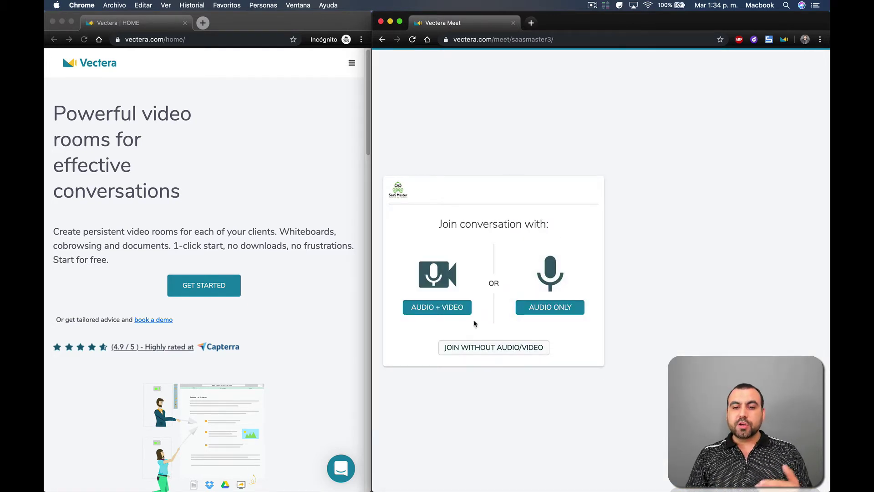
click(452, 309)
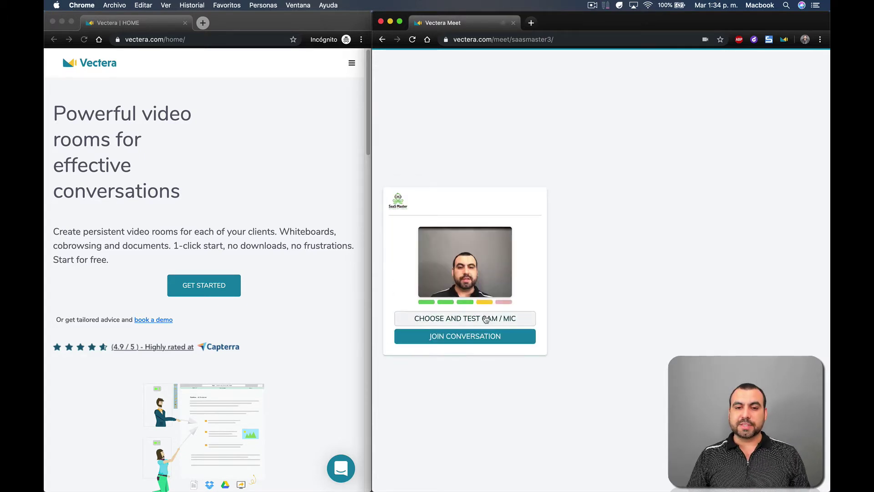
click(486, 319)
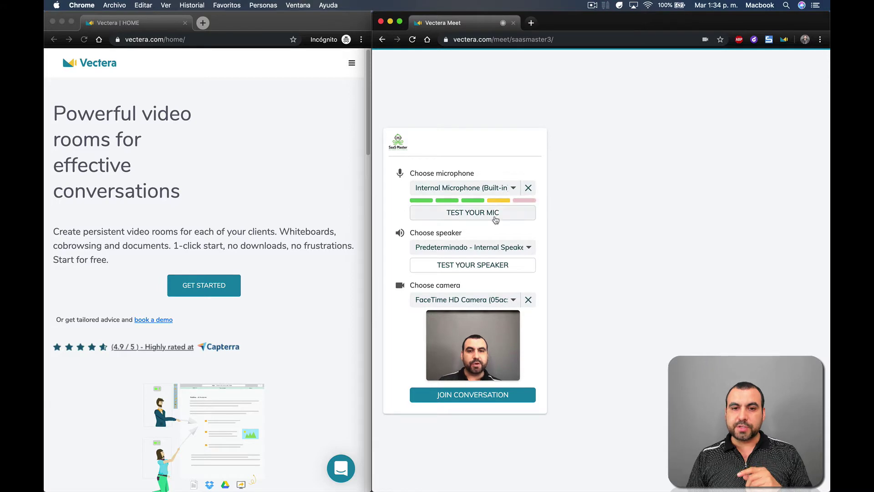
click(491, 191)
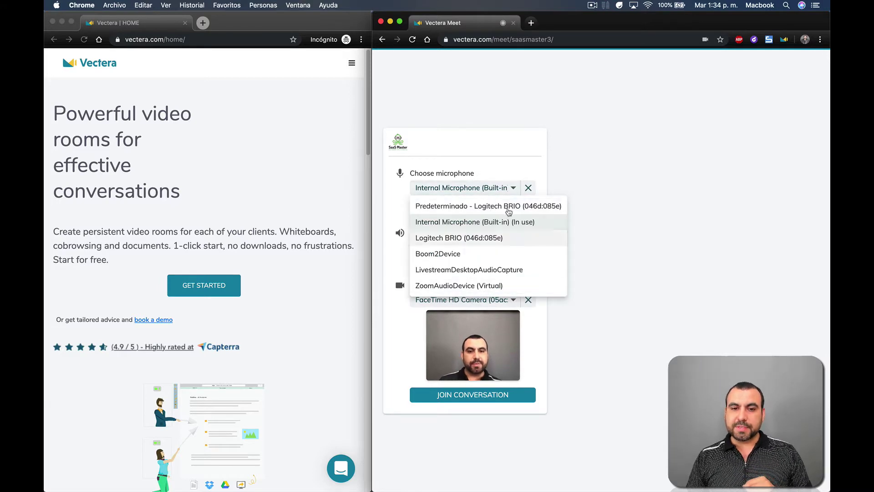
click(521, 184)
click(528, 187)
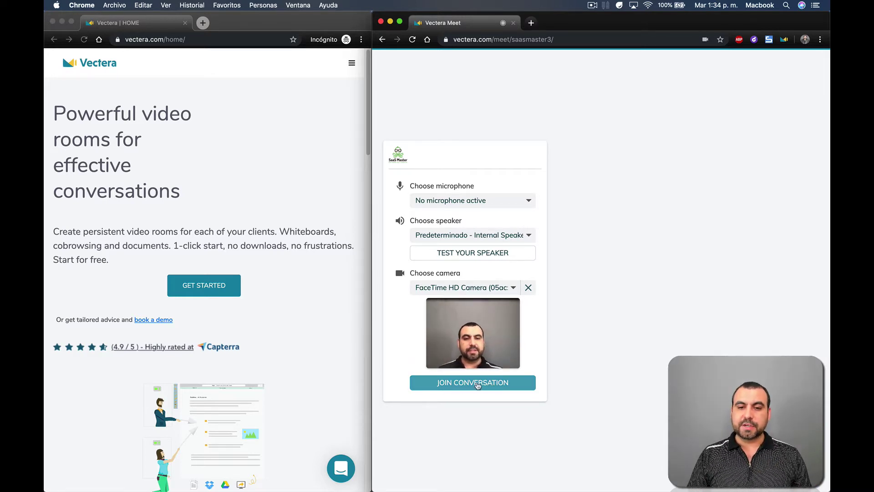
click(478, 385)
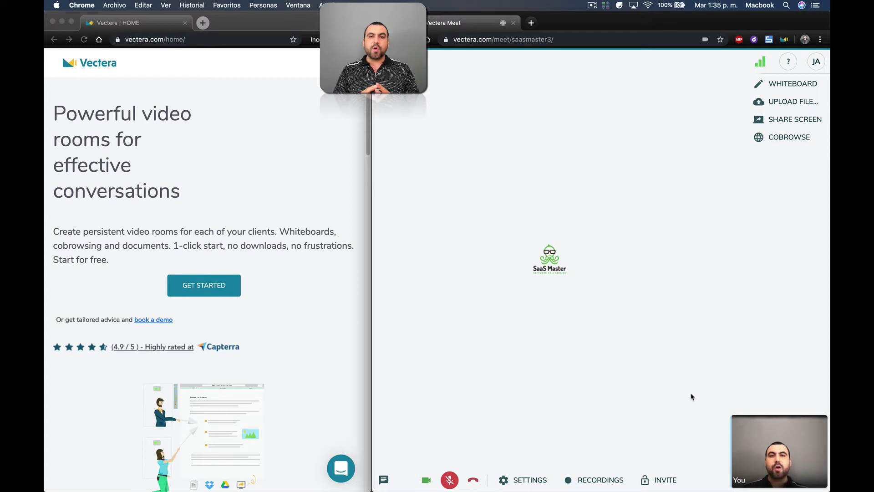
click(661, 481)
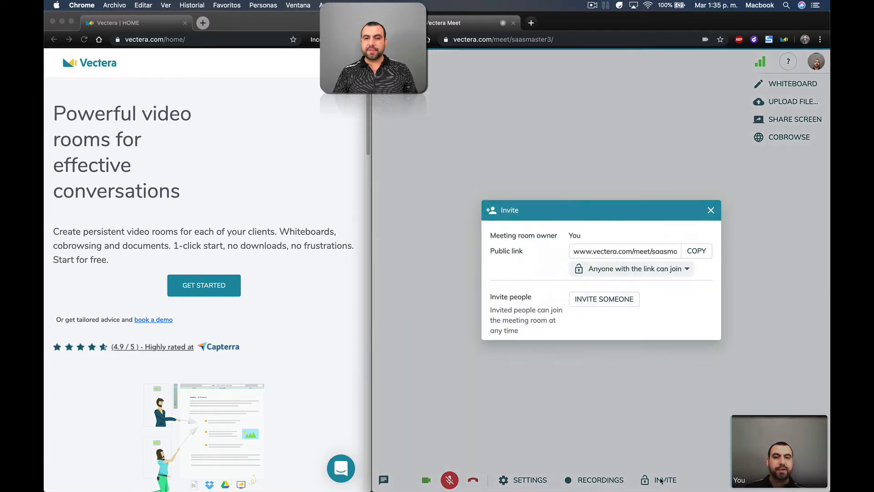
click(695, 252)
click(711, 211)
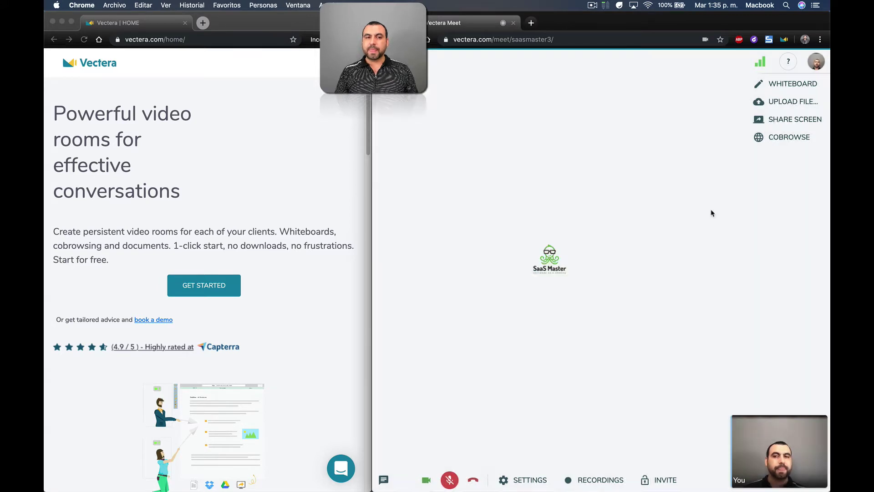
Join the room in the second window as a guest without audio or video.
click(217, 39)
key(ctrl+v)
key(Return)
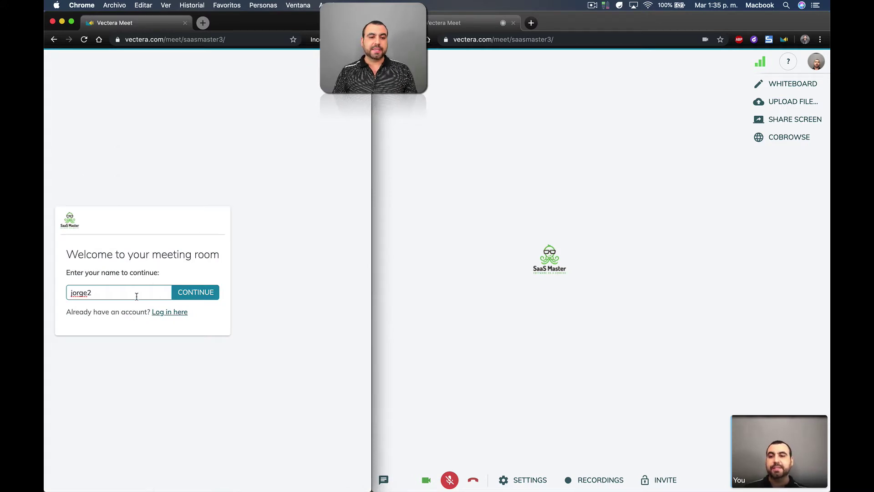
click(191, 294)
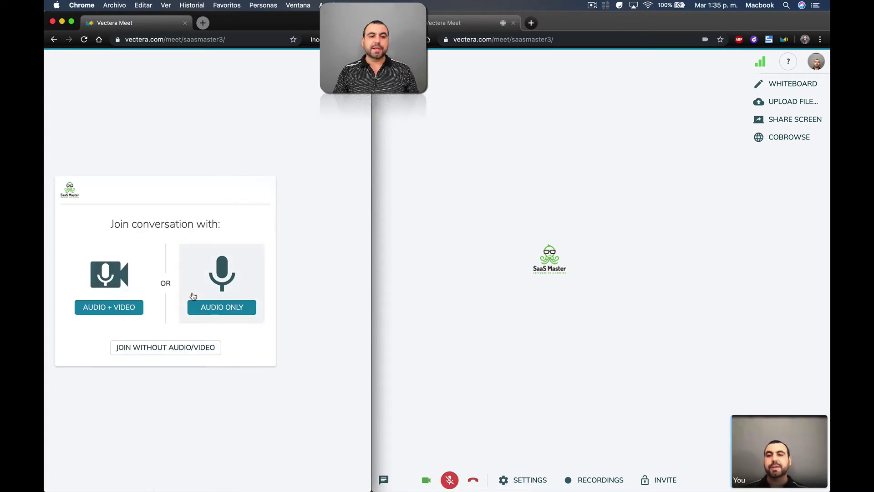
click(172, 348)
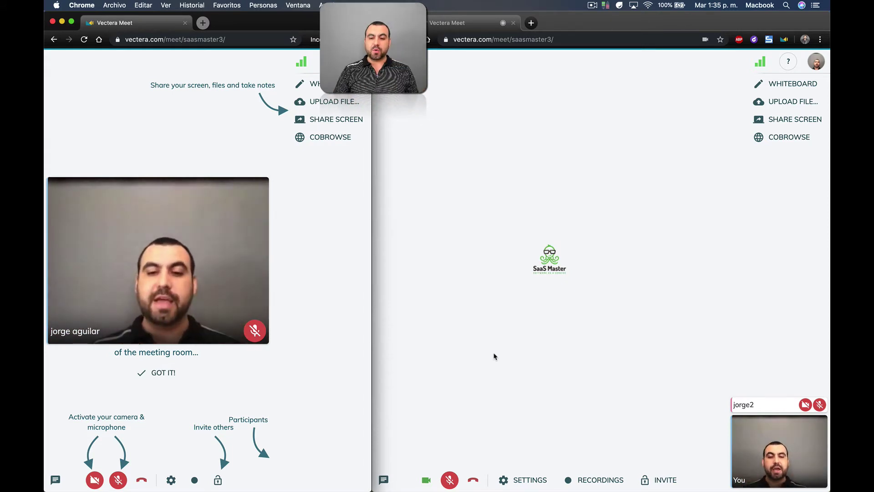
click(521, 336)
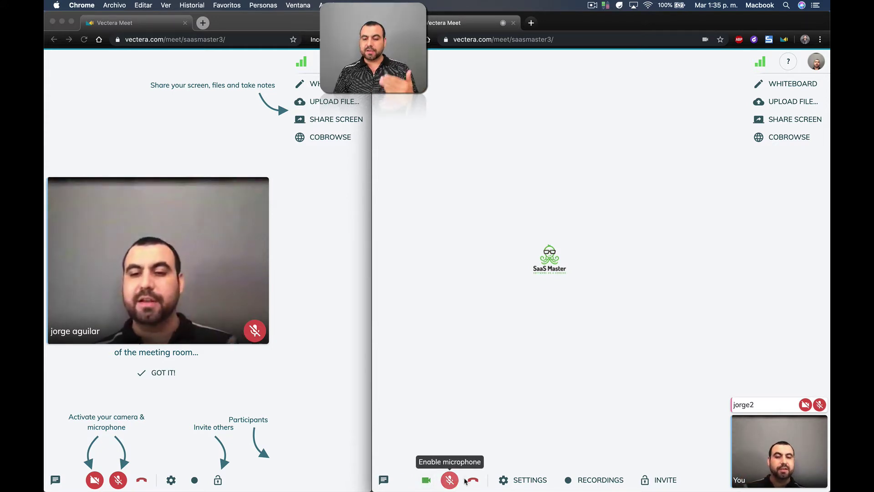
click(522, 481)
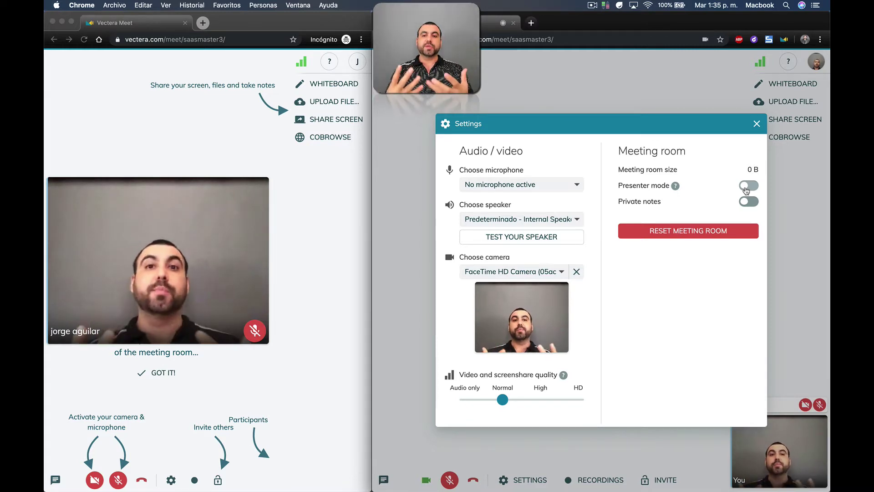
click(748, 185)
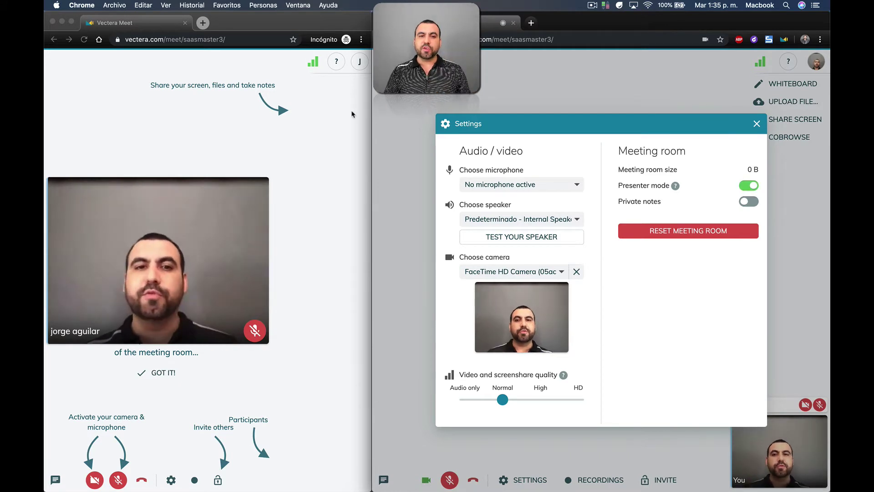
click(744, 187)
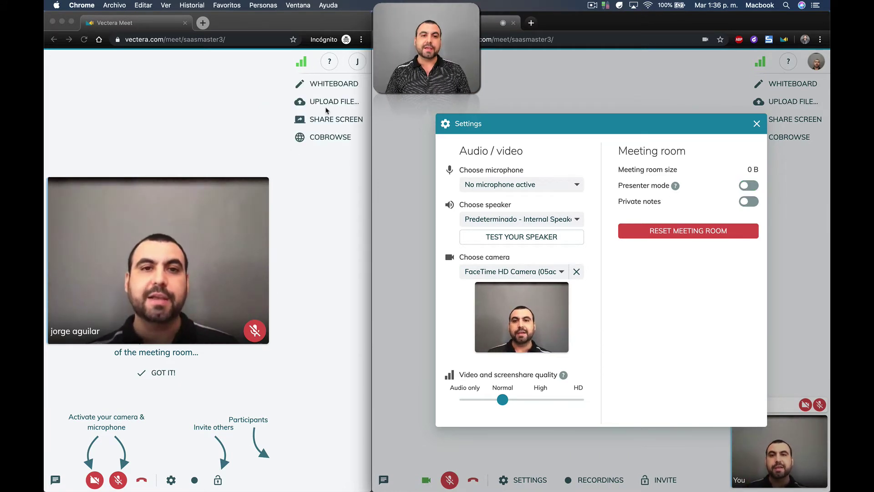
click(746, 186)
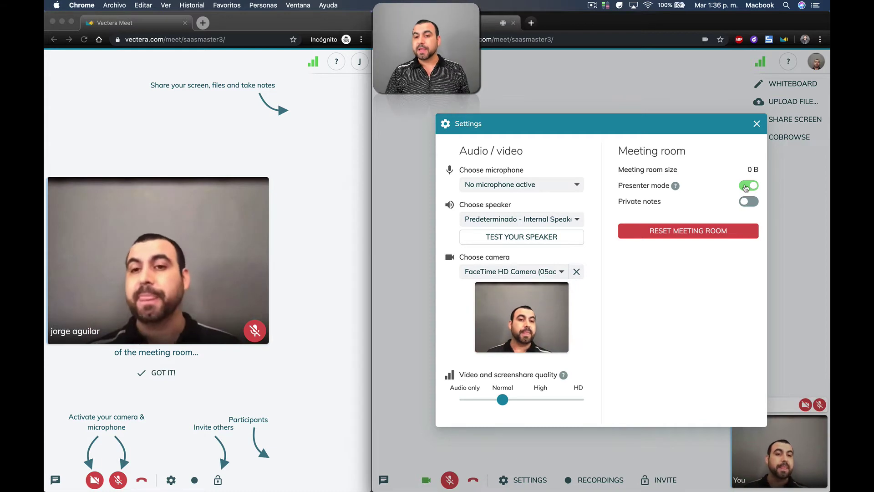
click(746, 186)
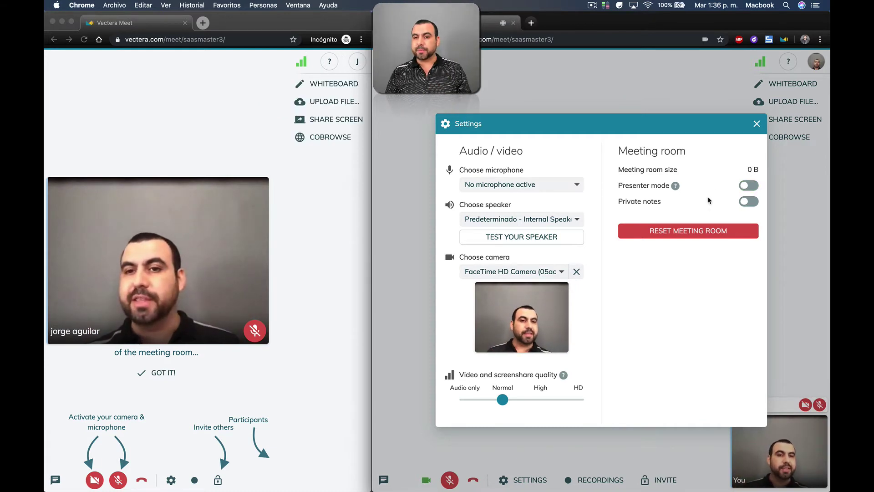
click(752, 204)
click(752, 204)
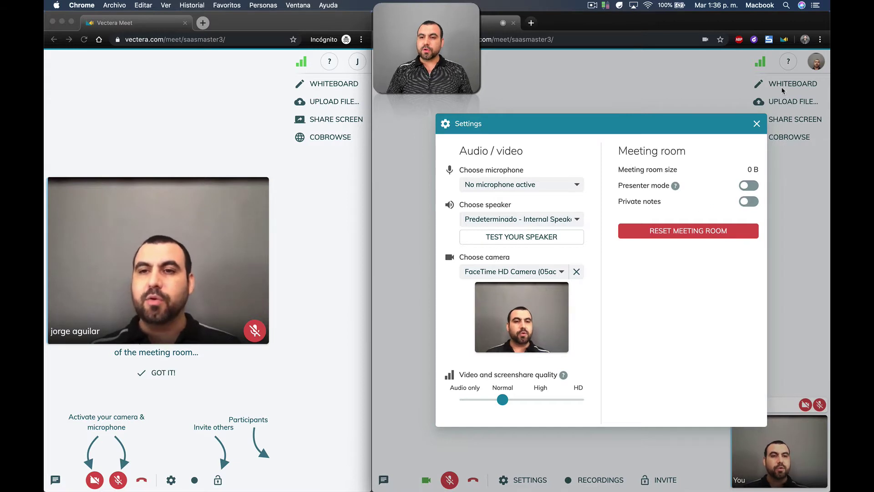
click(756, 124)
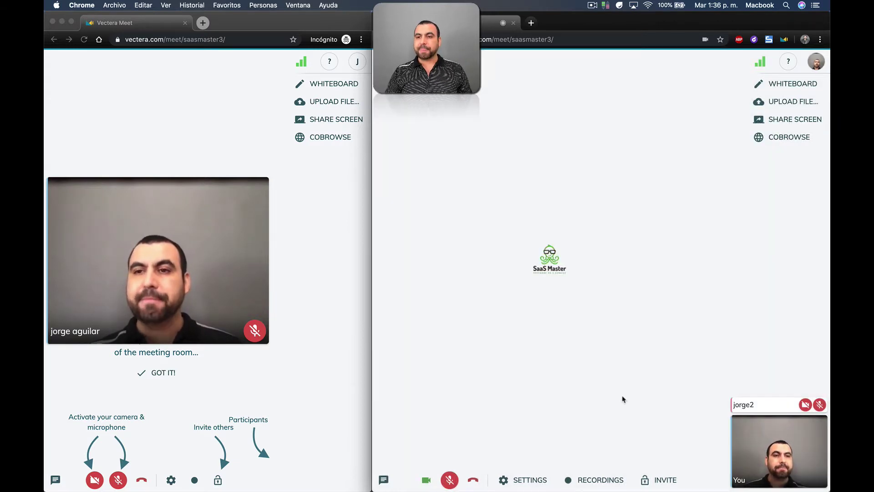
Open Whiteboard 1 and draw an arrow with its head highlighted in yellow.
click(783, 85)
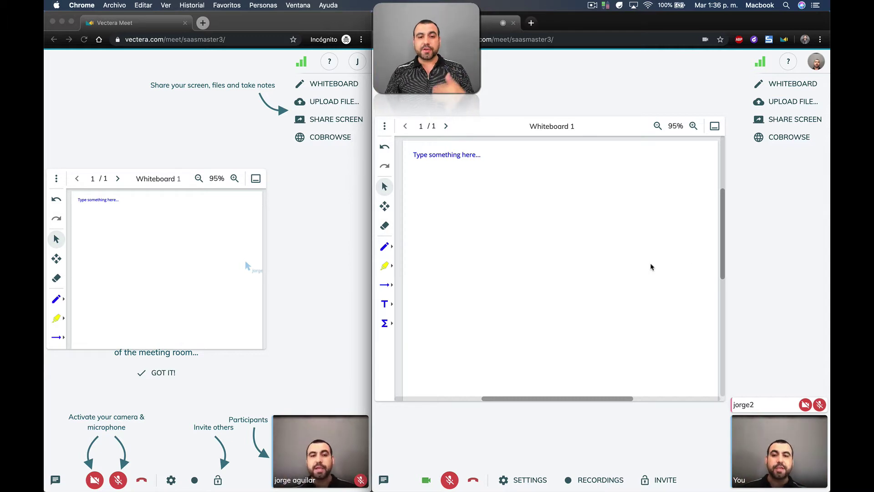
click(384, 246)
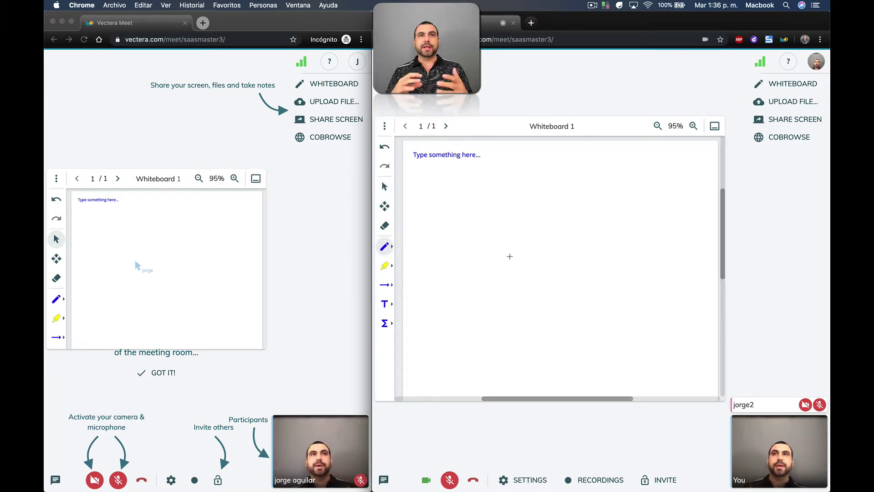
mouse_move(492, 260)
mouse_down()
mouse_move(506, 222)
mouse_move(526, 258)
mouse_move(483, 263)
mouse_move(502, 263)
mouse_move(501, 314)
mouse_move(519, 310)
mouse_move(515, 259)
mouse_up()
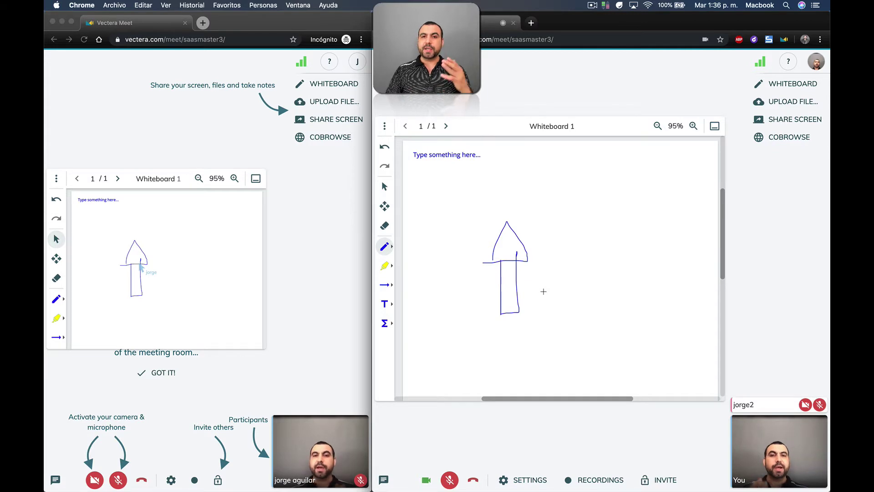
click(386, 266)
mouse_move(523, 248)
mouse_down()
mouse_move(501, 246)
mouse_move(512, 252)
mouse_move(508, 242)
mouse_move(500, 258)
mouse_move(514, 246)
mouse_up()
click(184, 265)
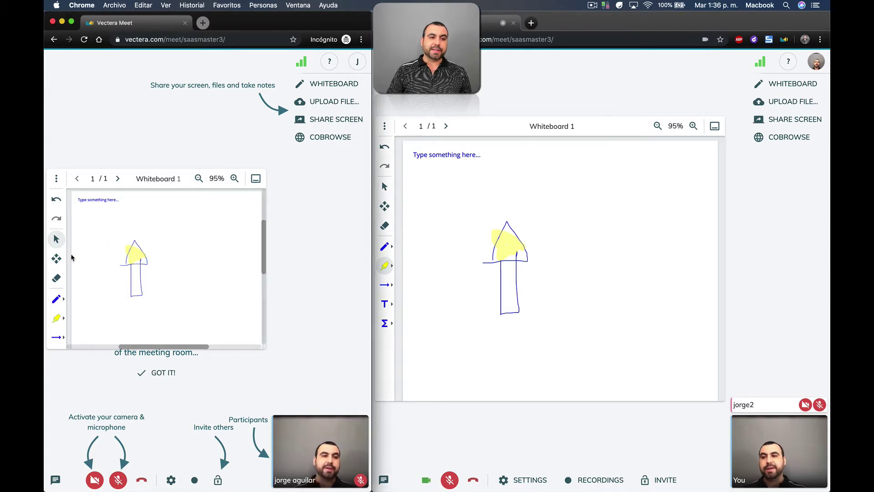
Draw a diagonal line from the guest window and add the text 'yup thats it'.
click(57, 337)
drag(183, 217, 141, 250)
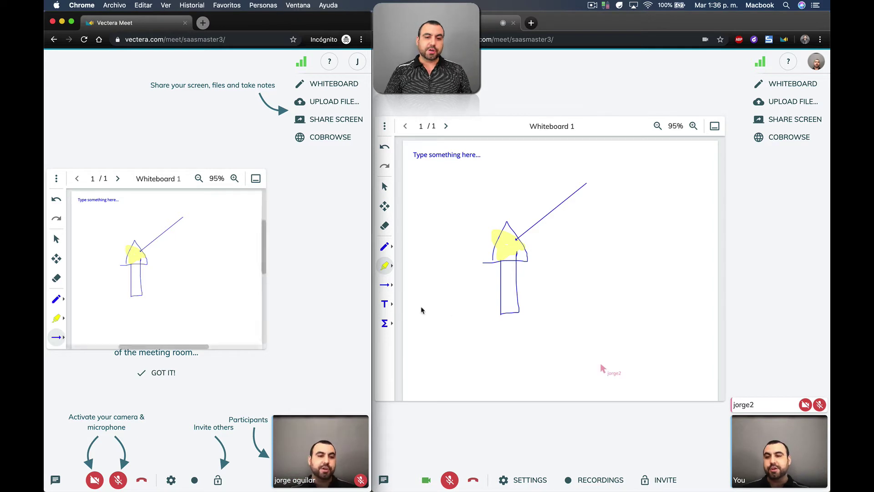
click(406, 312)
click(385, 304)
click(553, 267)
text(yup thats it)
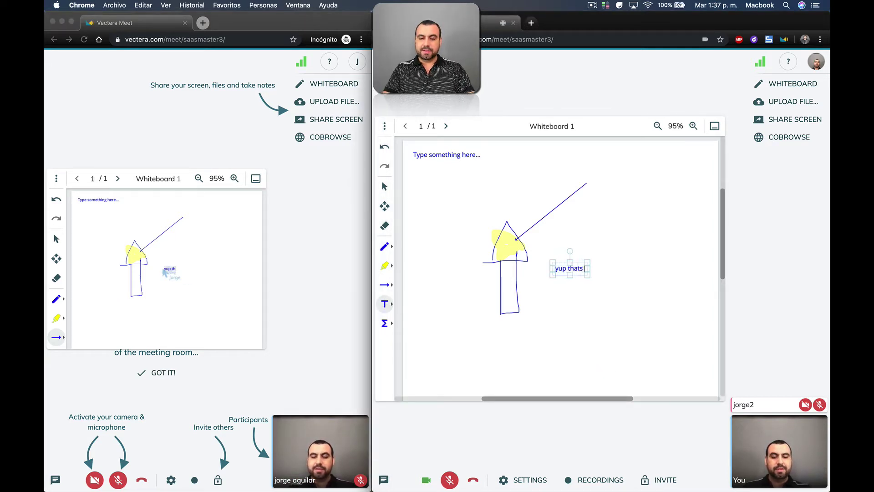
key(Return)
click(595, 324)
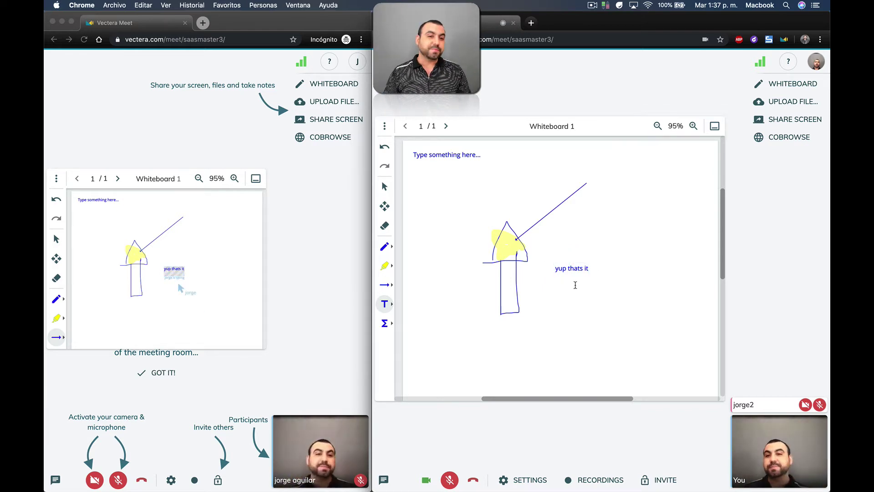
Upload the screenshot from Escritorio and draw a blue arrow line across it.
click(793, 101)
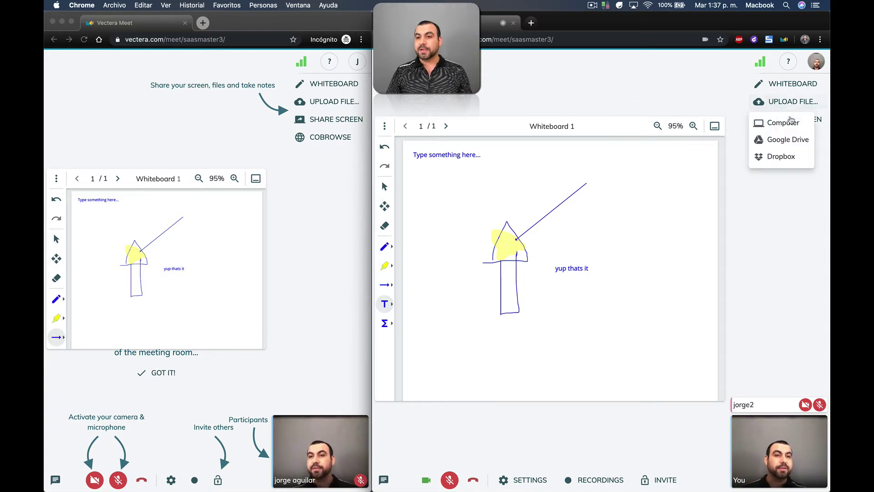
click(791, 122)
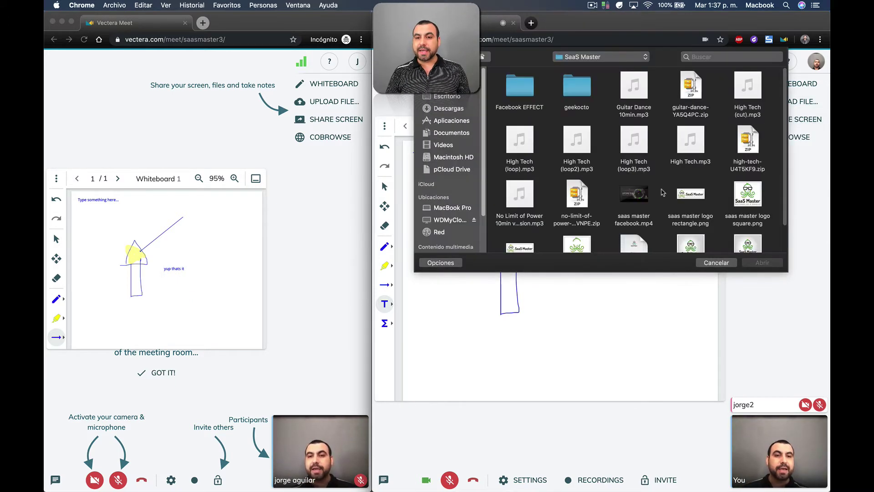
click(460, 98)
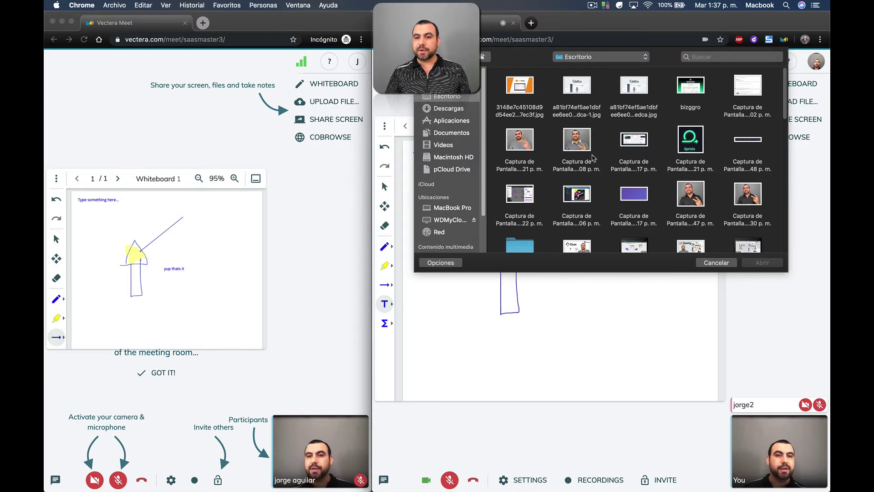
double_click(579, 139)
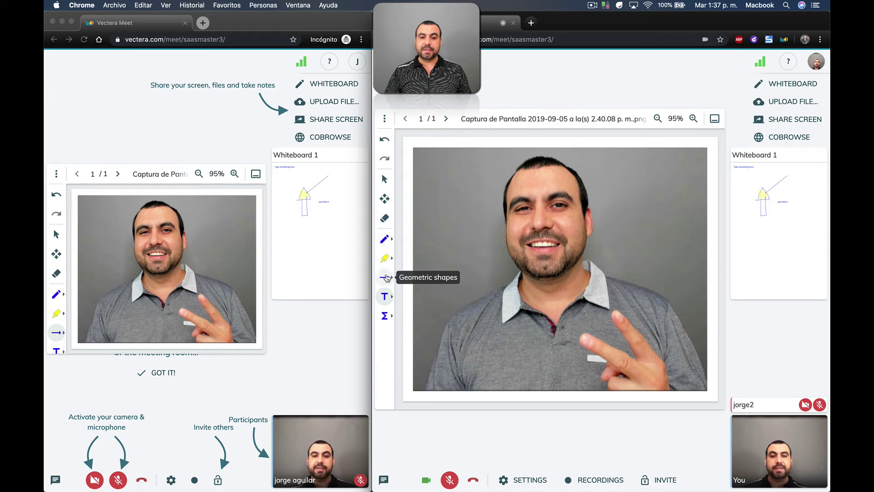
click(384, 277)
drag(447, 233, 510, 309)
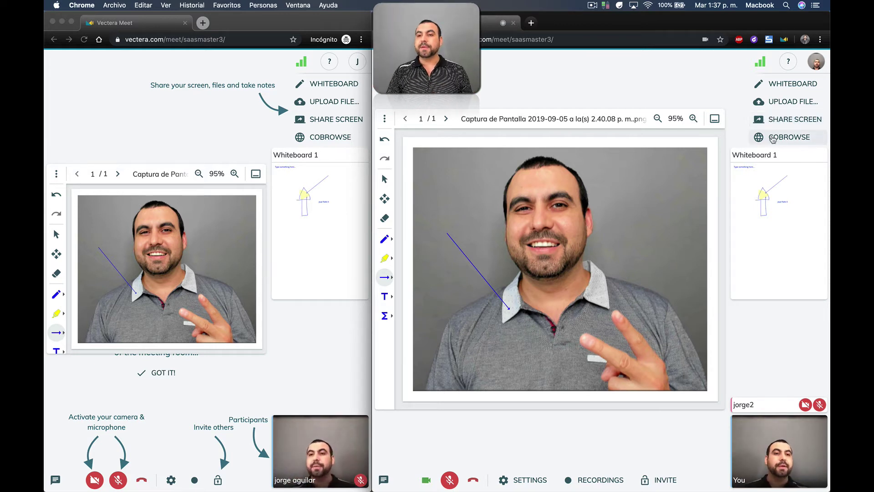
Load the SaaS Master website (saasm) in a new browser tab.
click(776, 138)
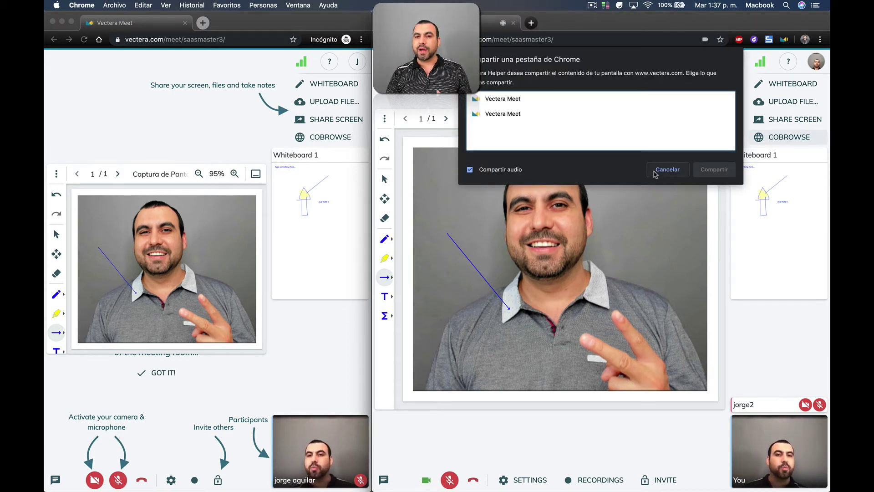
click(666, 170)
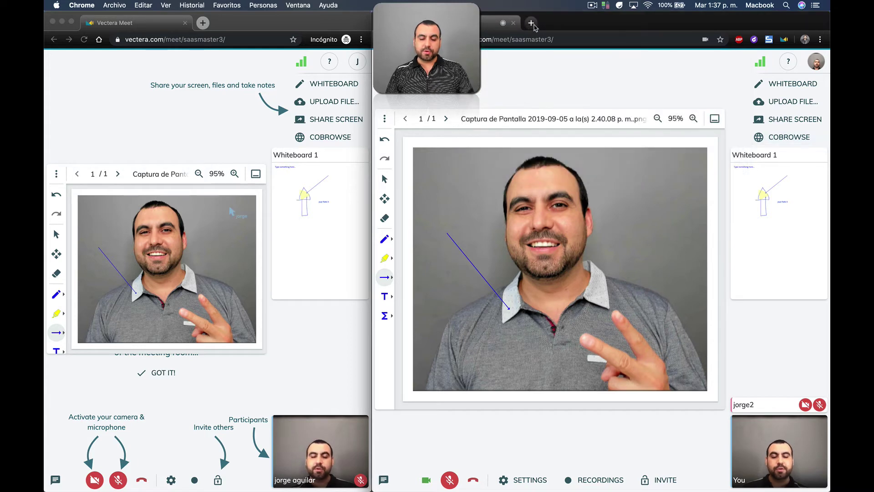
click(531, 23)
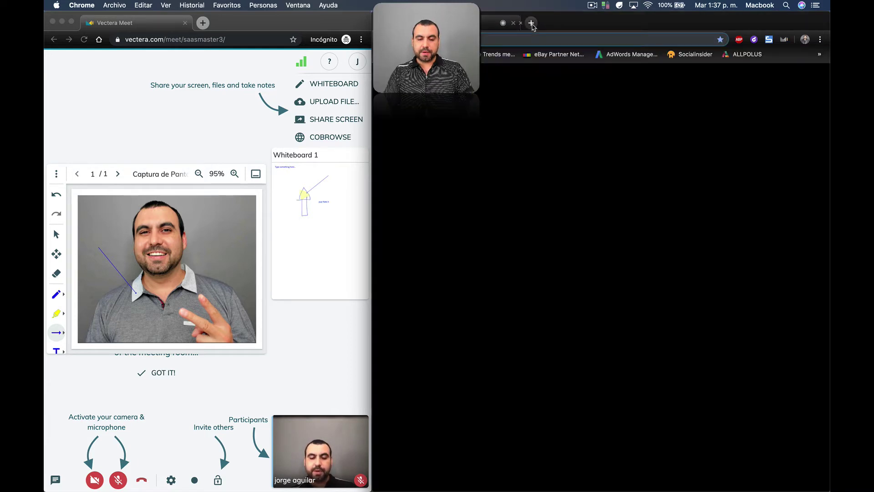
text(veeme)
key(BackSpace)
key(BackSpace)
key(BackSpace)
key(BackSpace)
key(BackSpace)
text(saasm)
key(Return)
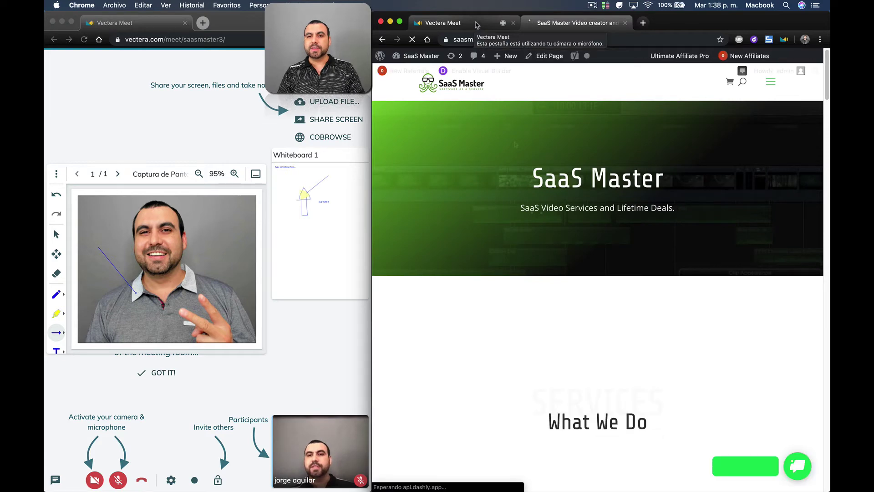
Co-browse the SaaS Master tab inside the meeting room.
click(475, 25)
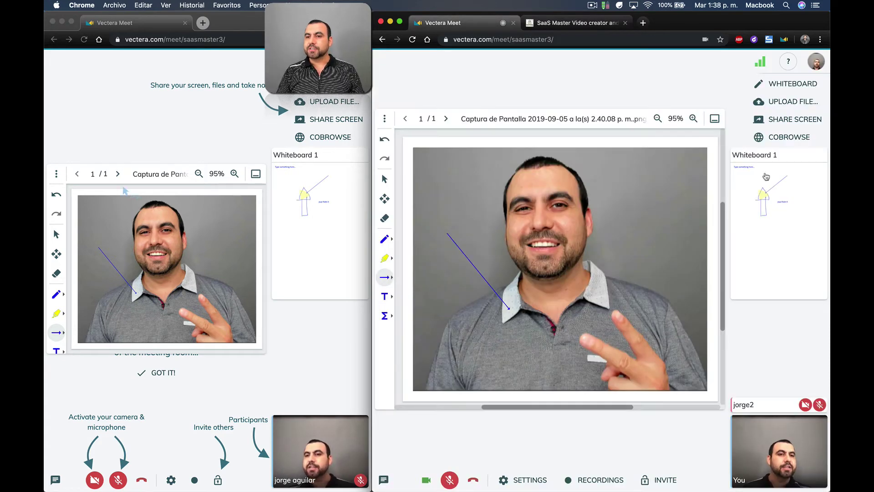
click(786, 138)
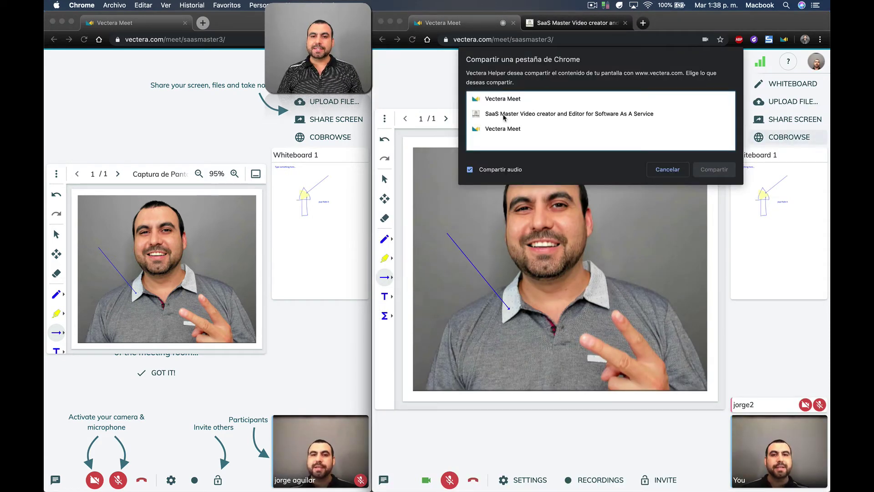
click(504, 117)
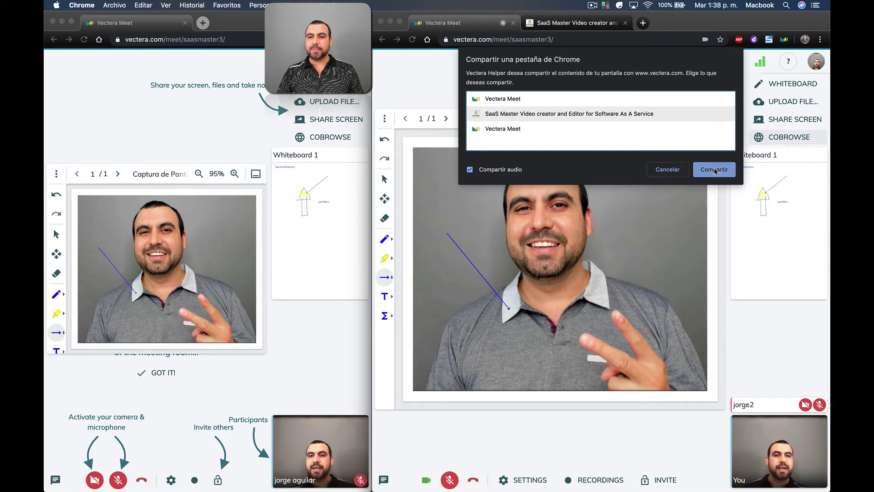
click(714, 170)
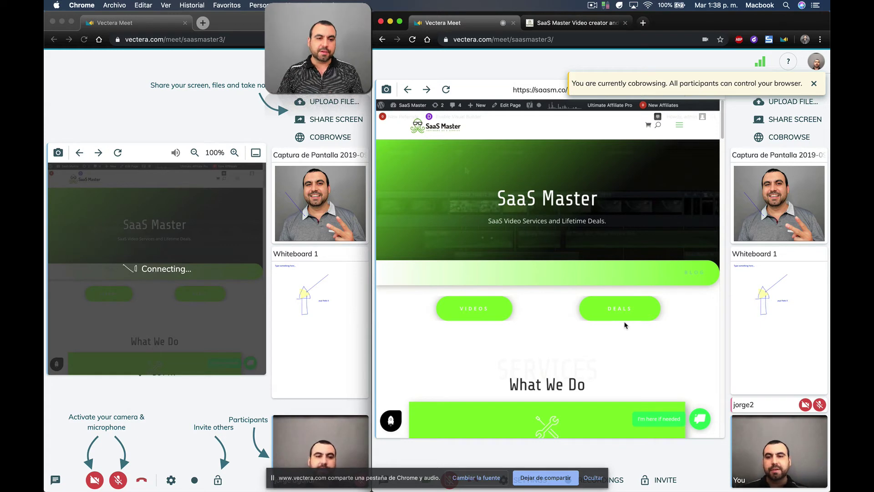
In the guest's window, open the SaaS Master hamburger menu and collapse it again.
click(166, 112)
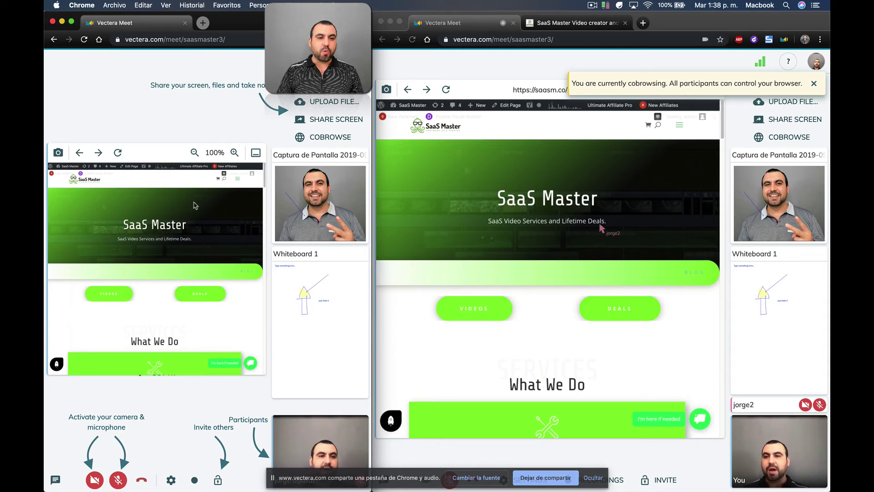
click(237, 179)
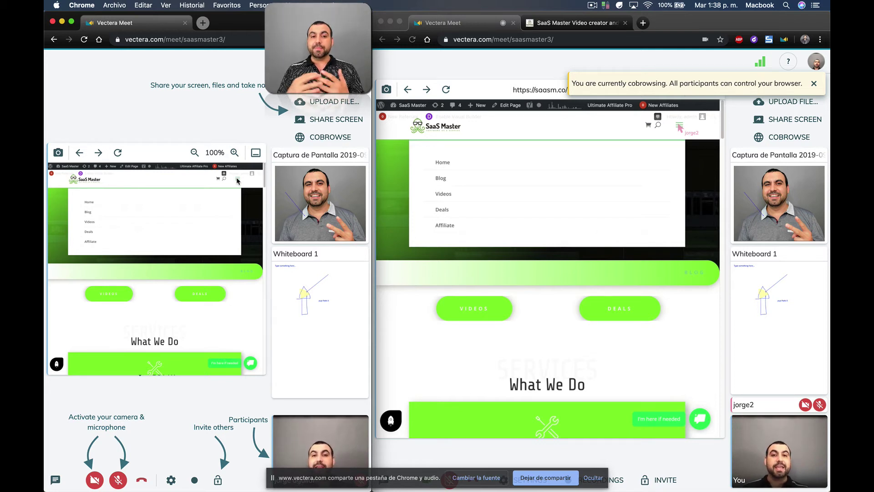
click(237, 180)
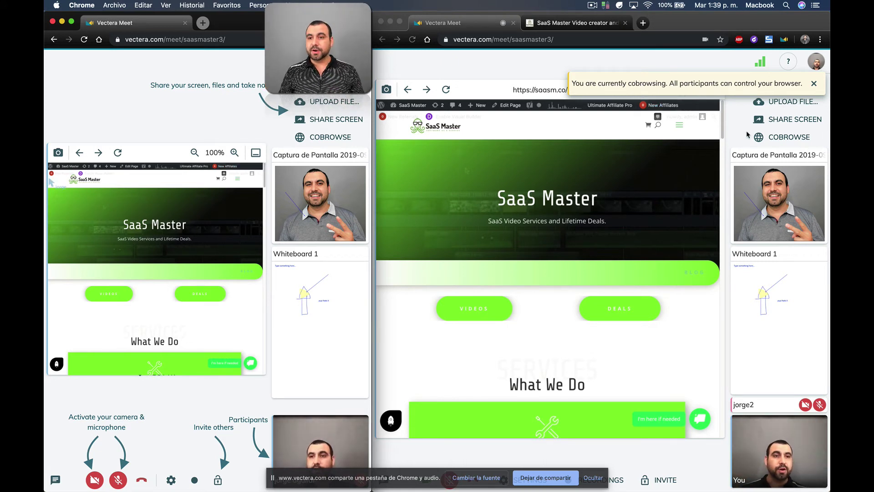
Show Whiteboard 1 for the host, then scribble over the face in the guest's photo with the Pencil.
click(474, 76)
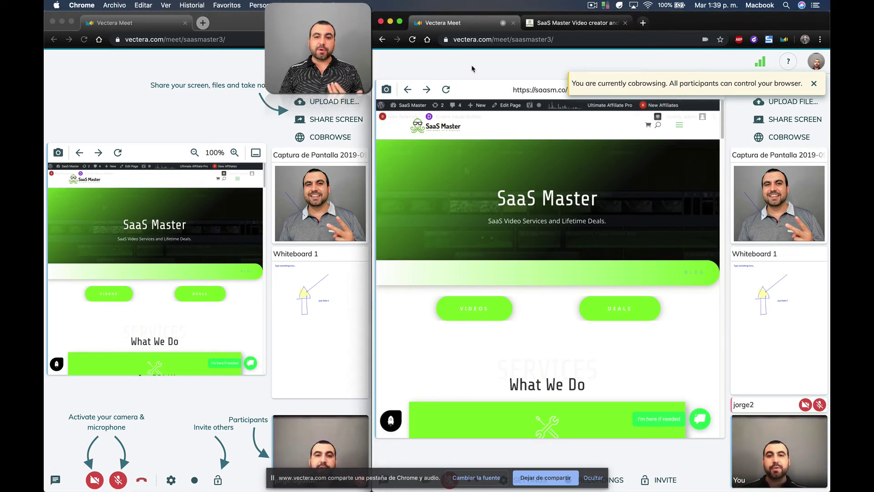
click(777, 330)
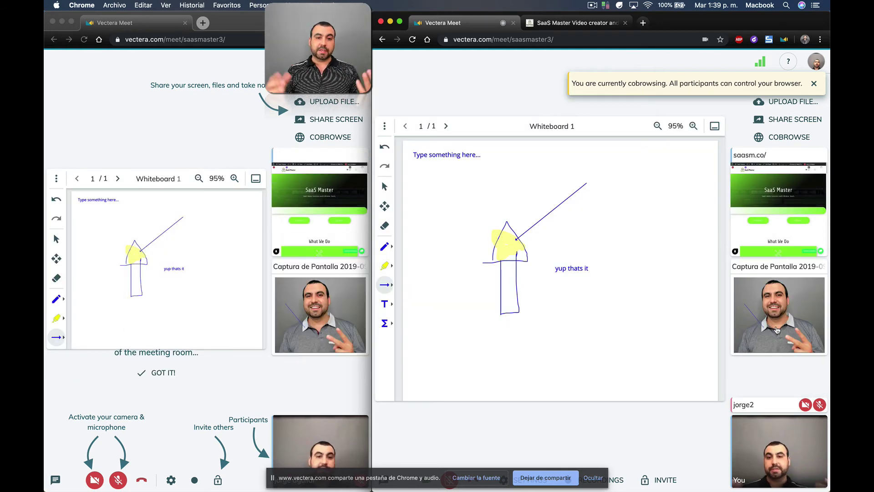
click(319, 317)
click(320, 316)
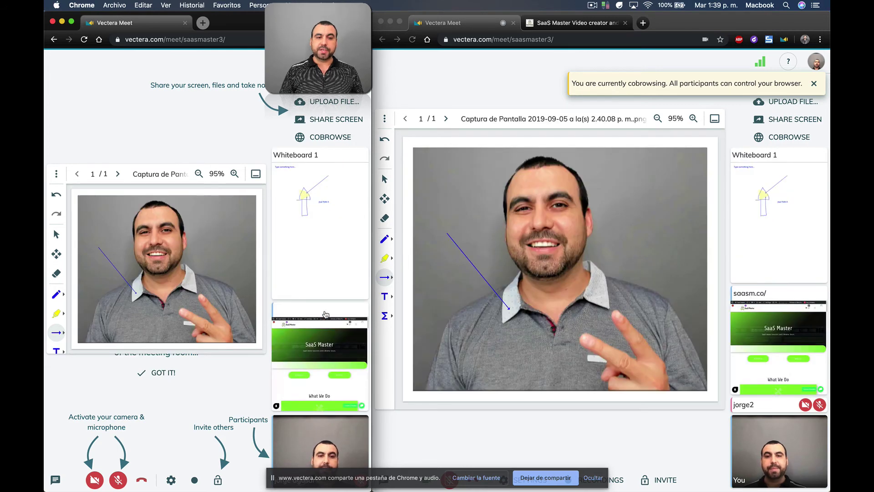
click(56, 294)
mouse_move(142, 264)
mouse_down()
mouse_move(157, 252)
mouse_move(119, 234)
mouse_move(185, 220)
mouse_move(153, 287)
mouse_move(172, 295)
mouse_up()
Bring Whiteboard 1 back to the host's main view and hide the tab-sharing bar (Ocultar).
click(381, 173)
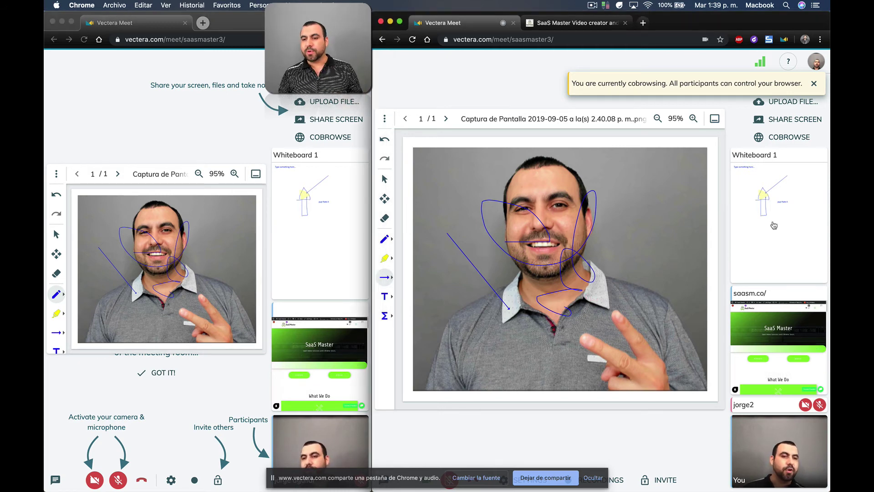
click(774, 225)
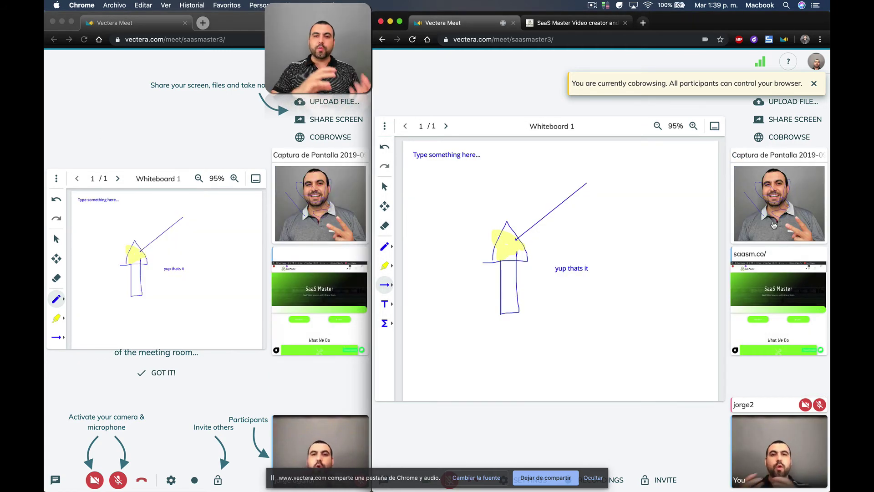
click(593, 478)
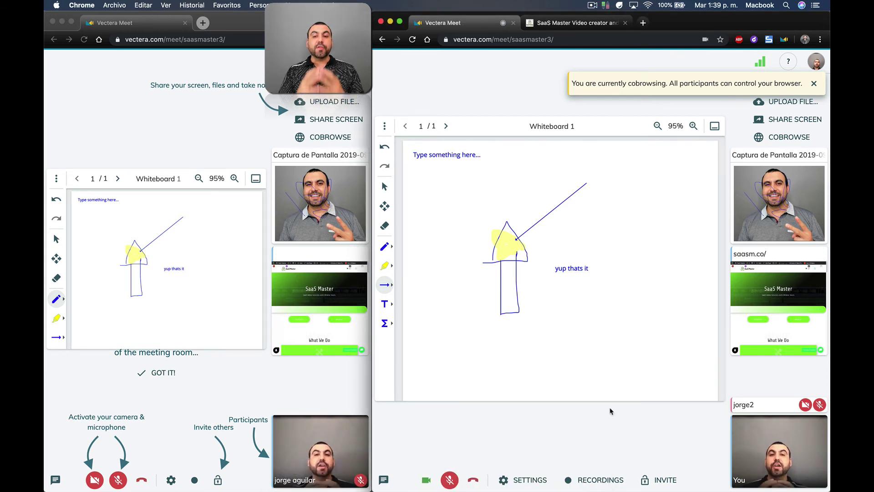
View the empty Recordings panel (0 B of 2.0 GB), close it, and dismiss the cobrowsing notice.
click(598, 480)
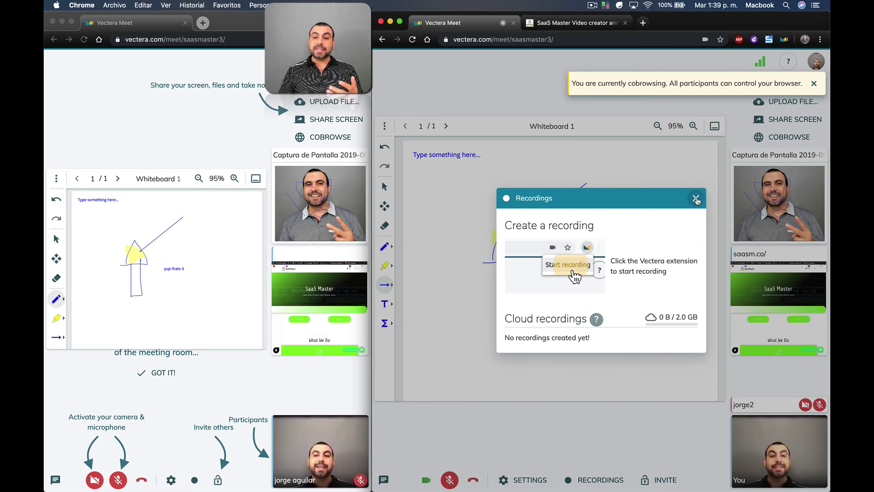
click(696, 199)
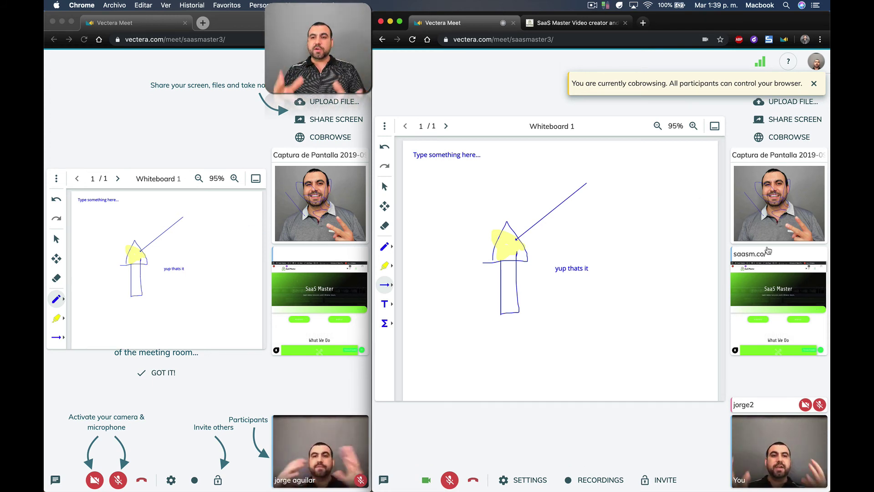
click(814, 84)
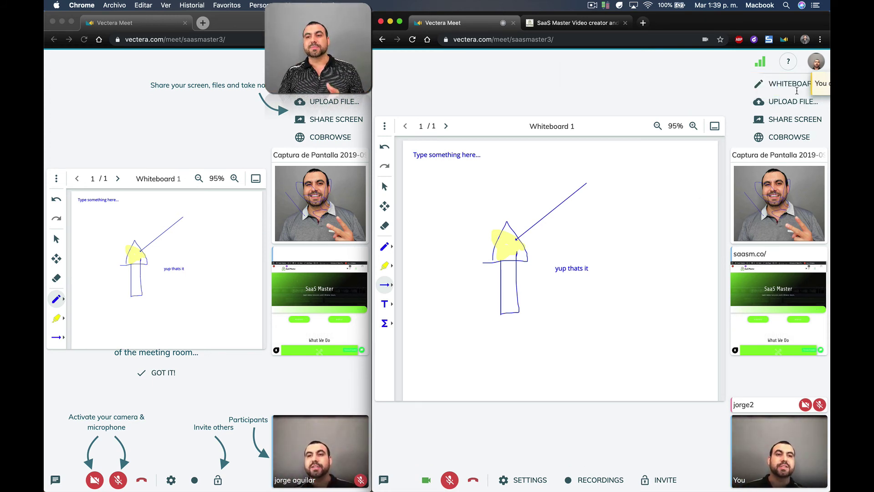